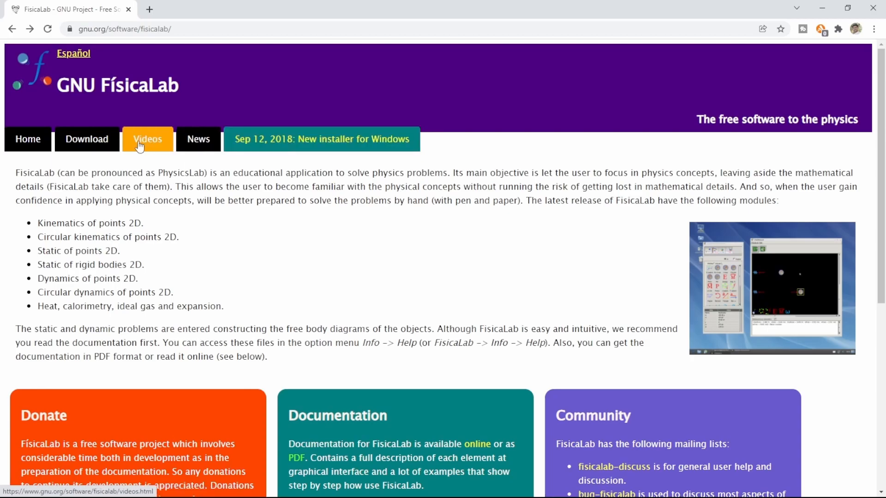
# - Open the Windows folder of FisicaLab's main GNU HTTP download directory from the project's download page
pyautogui.click(102, 145)
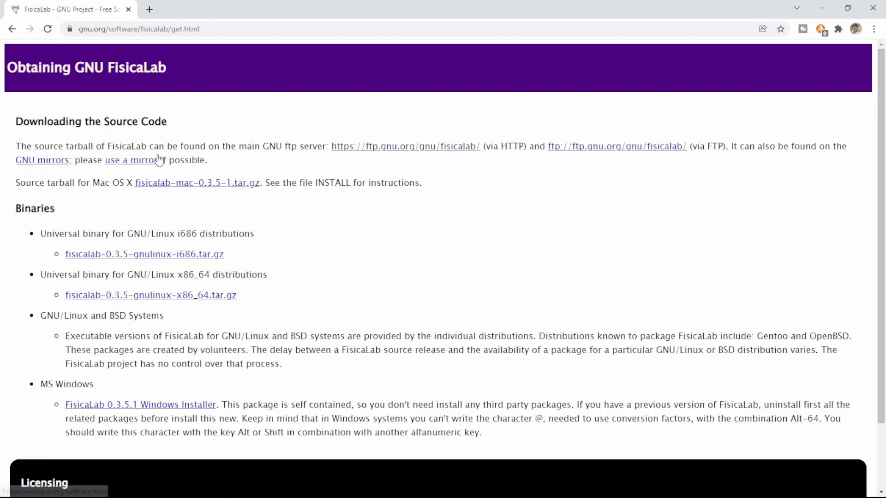
pyautogui.click(412, 148)
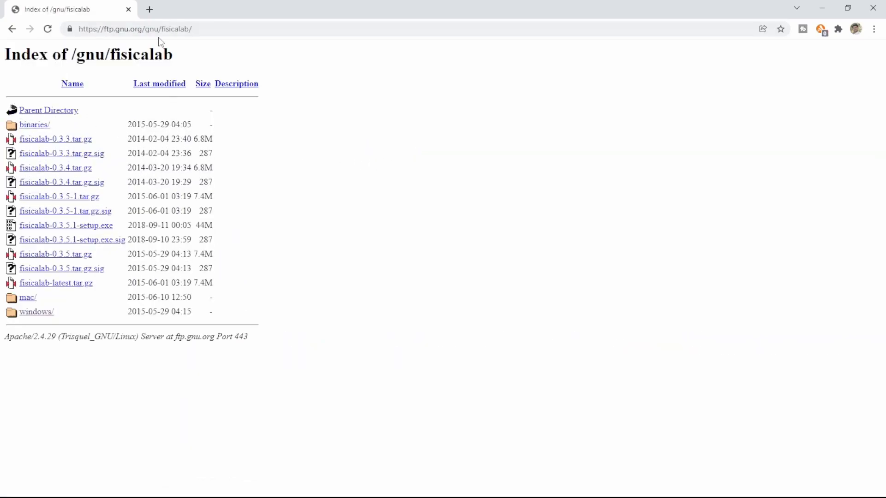
pyautogui.click(36, 318)
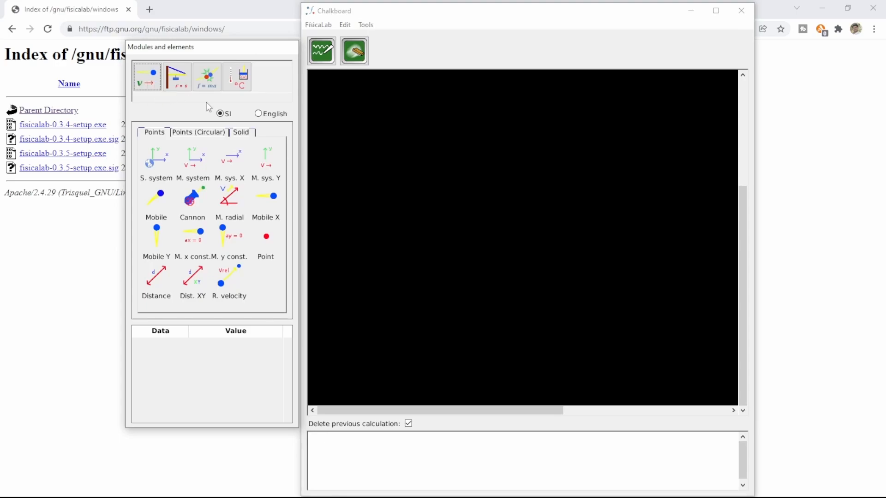
# - Examine the kinematics module's SI and English unit options and its Points, Points (Circular) and Solid element sets
pyautogui.click(258, 115)
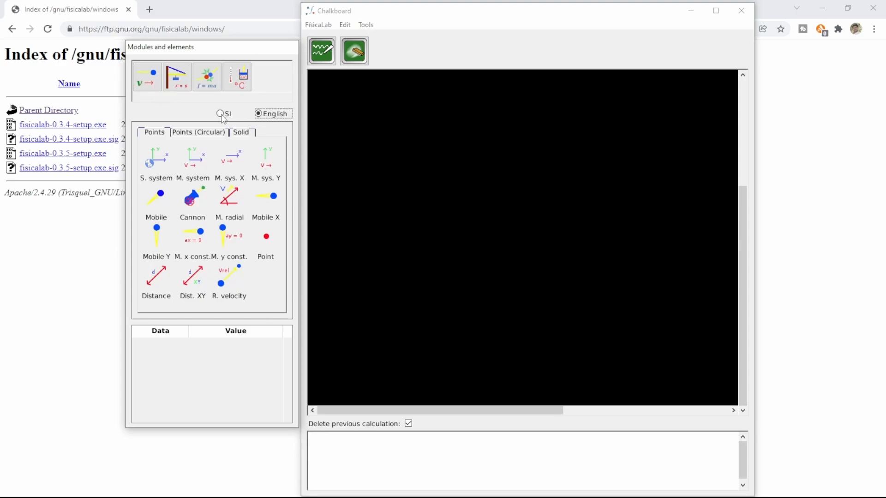
pyautogui.click(221, 114)
pyautogui.click(198, 133)
pyautogui.click(250, 133)
pyautogui.click(166, 137)
# - Place a Cannon element from the kinematics Points set near the chalkboard's lower-left corner
pyautogui.click(192, 203)
pyautogui.click(351, 362)
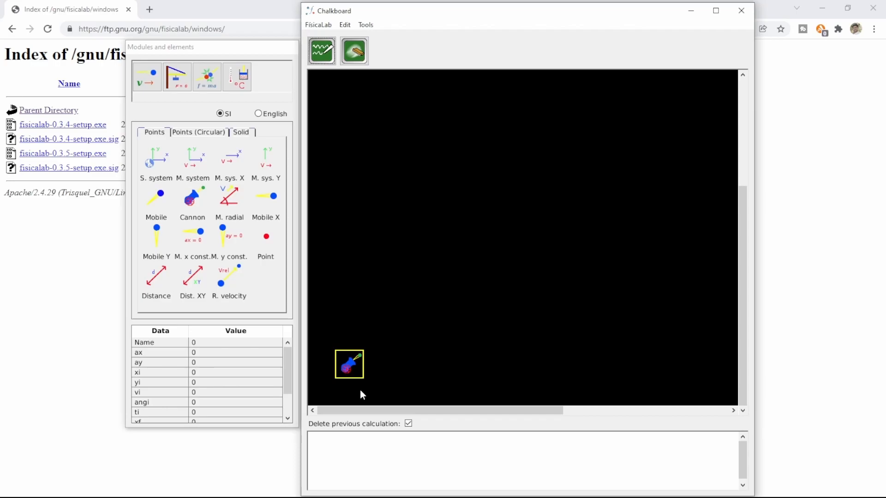
pyautogui.moveTo(349, 372)
# - Set the cannon's ax, ay and xi values to 50 each
pyautogui.click(215, 353)
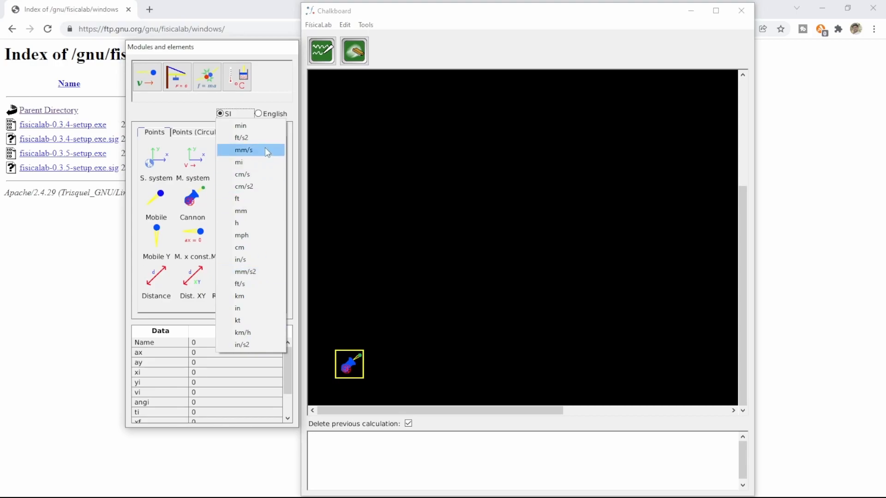
pyautogui.click(262, 307)
pyautogui.click(201, 353)
pyautogui.write('50')
pyautogui.click(215, 362)
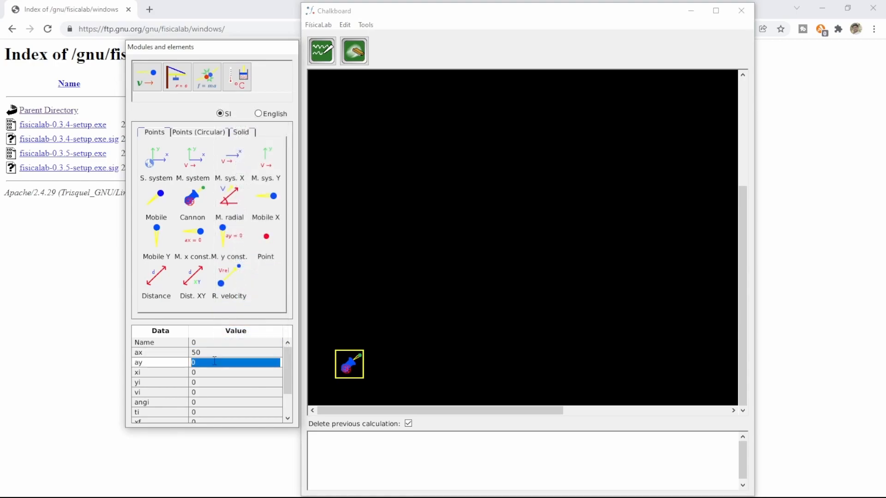
pyautogui.write('50')
pyautogui.press('Return')
pyautogui.click(207, 373)
pyautogui.write('50')
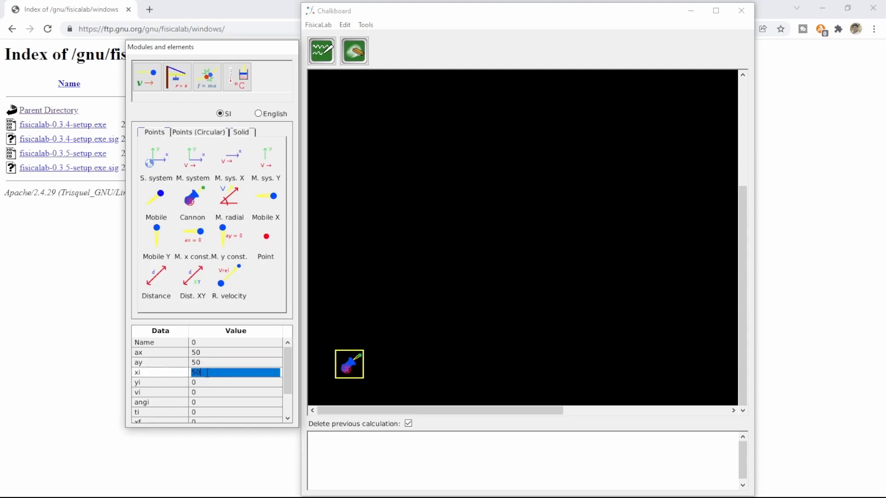
pyautogui.press('Return')
# - Add the km/h conversion factor to the cannon's yi value
pyautogui.click(218, 384)
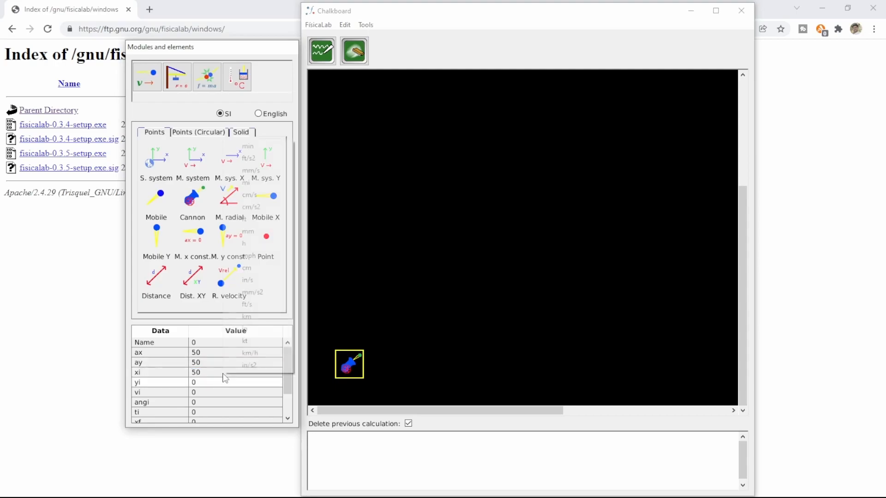
pyautogui.click(250, 354)
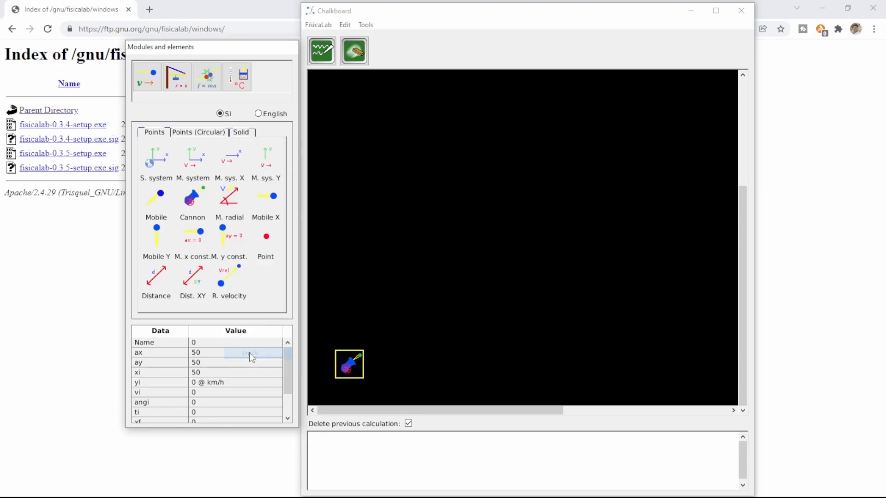
pyautogui.click(213, 394)
pyautogui.click(238, 372)
pyautogui.click(213, 362)
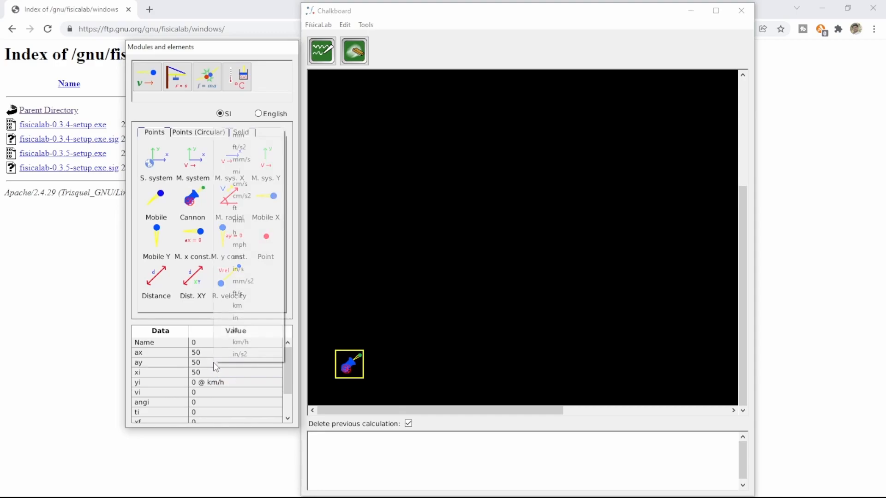
pyautogui.click(244, 336)
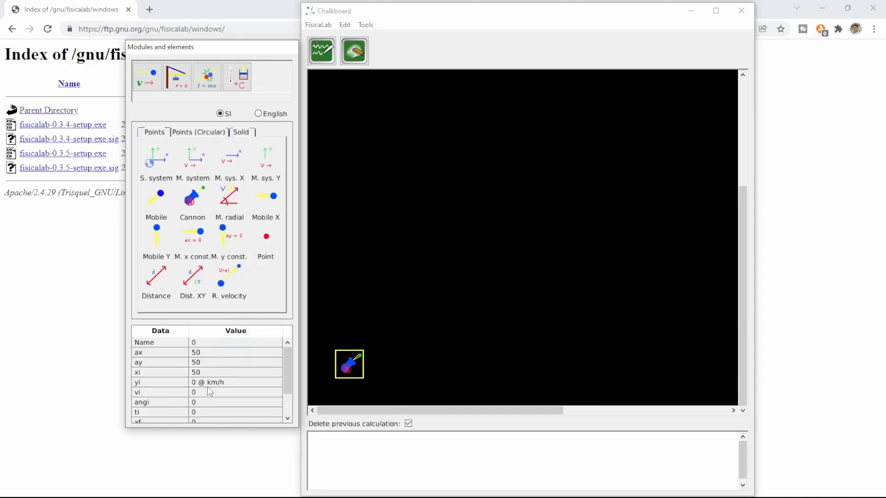
# - Review the cannon's data and solve the problem on the chalkboard
pyautogui.scroll(-4, 207, 386)
pyautogui.scroll(4, 207, 386)
pyautogui.click(322, 51)
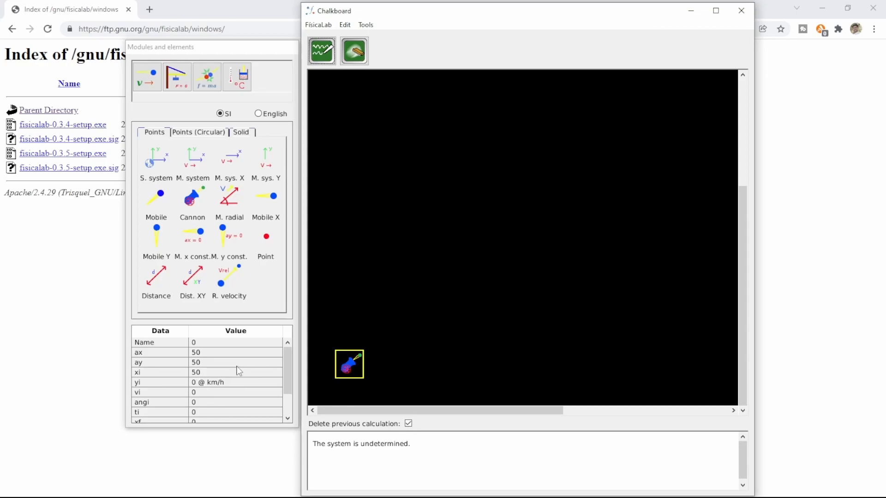
pyautogui.scroll(-1, 409, 444)
pyautogui.scroll(1, 373, 447)
pyautogui.click(397, 465)
pyautogui.click(320, 46)
# - Examine the elements offered by the statics, dynamics and heat modules, including the solid statics and Thermodynamics sets
pyautogui.click(175, 79)
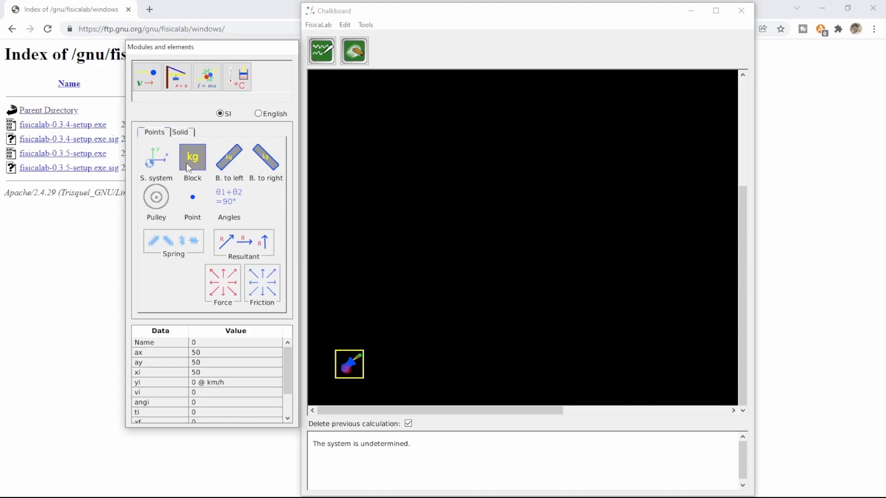
pyautogui.click(181, 133)
pyautogui.scroll(1, 263, 233)
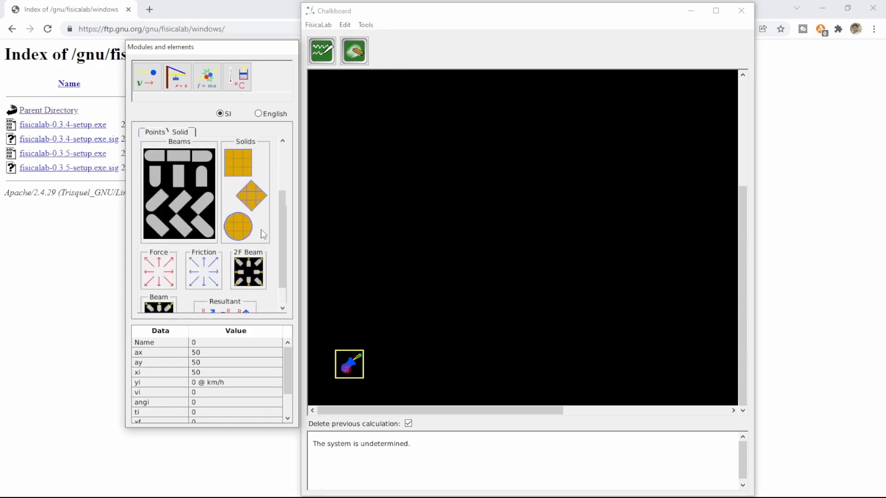
pyautogui.scroll(-1, 252, 233)
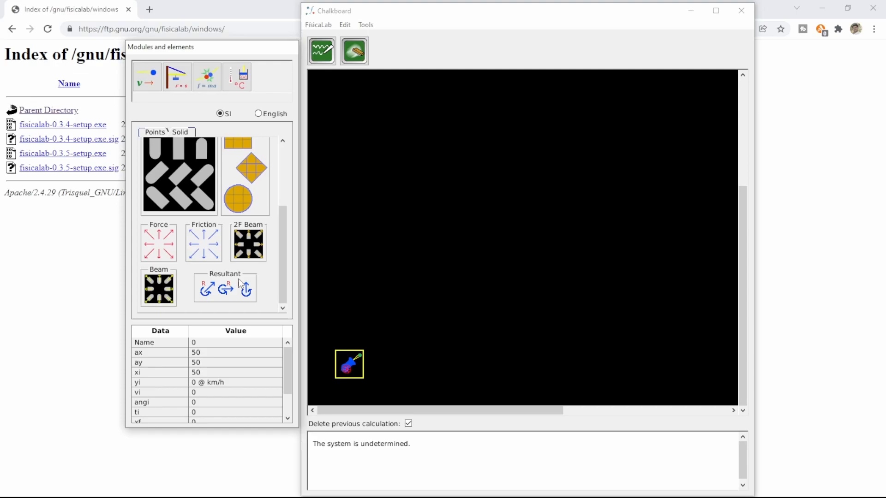
pyautogui.scroll(4, 230, 272)
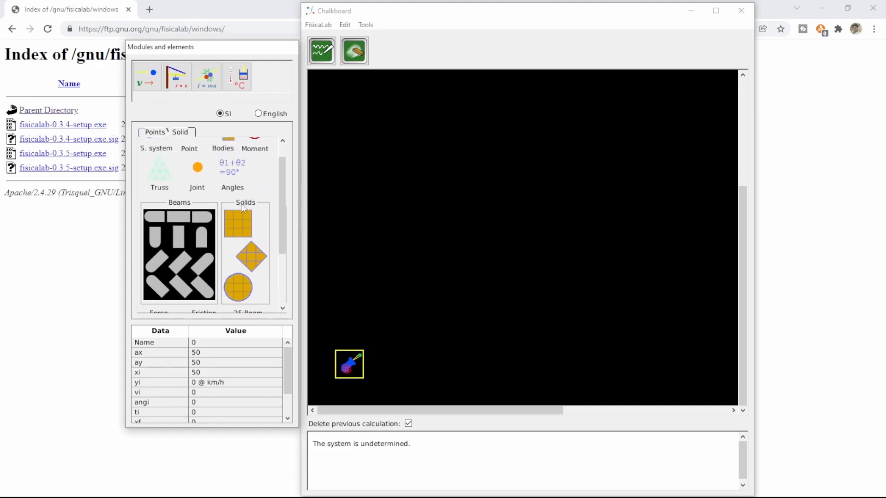
pyautogui.scroll(1, 176, 212)
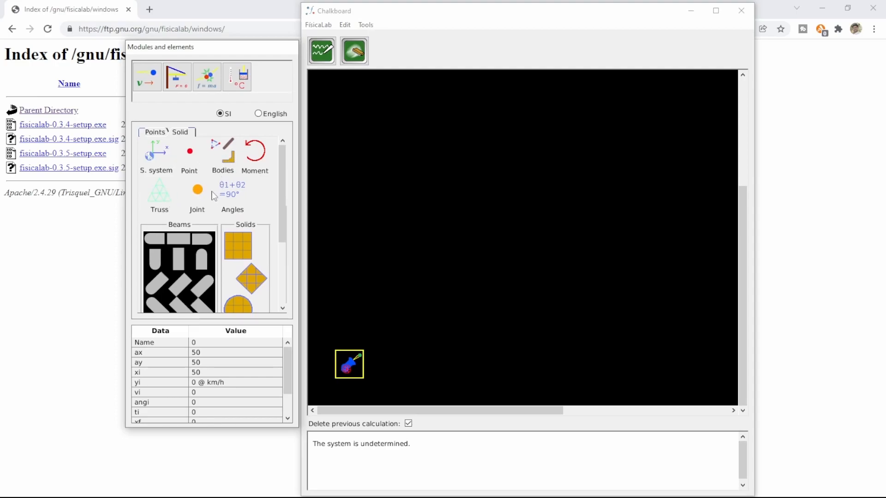
pyautogui.click(208, 81)
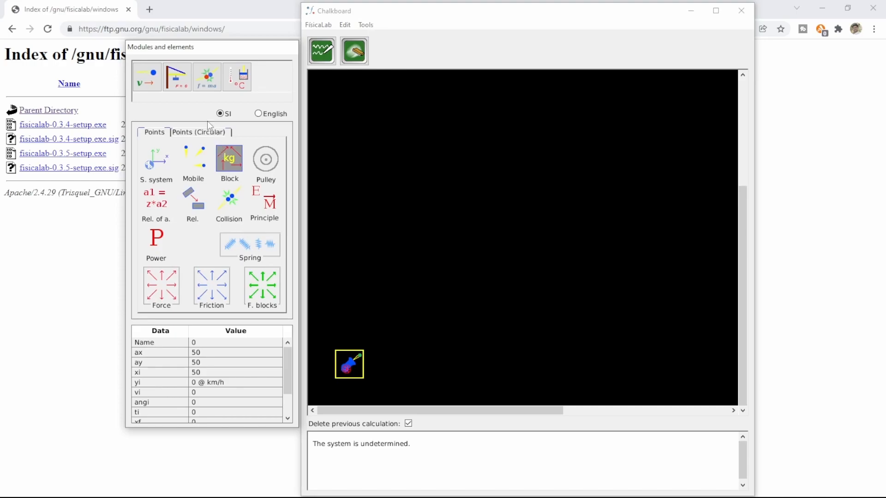
pyautogui.click(236, 78)
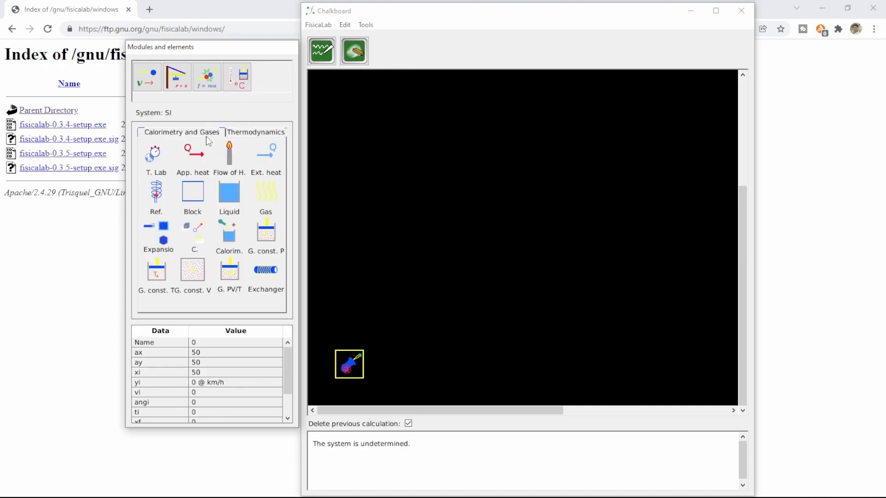
pyautogui.click(257, 131)
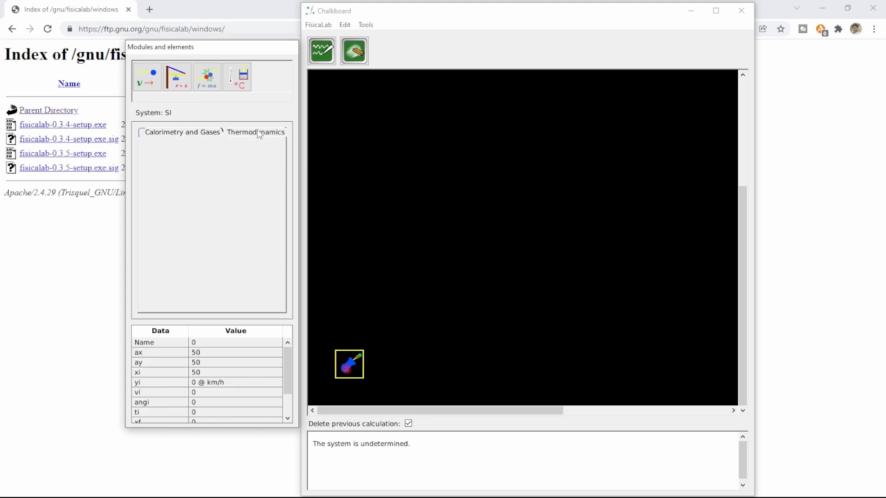
pyautogui.click(186, 134)
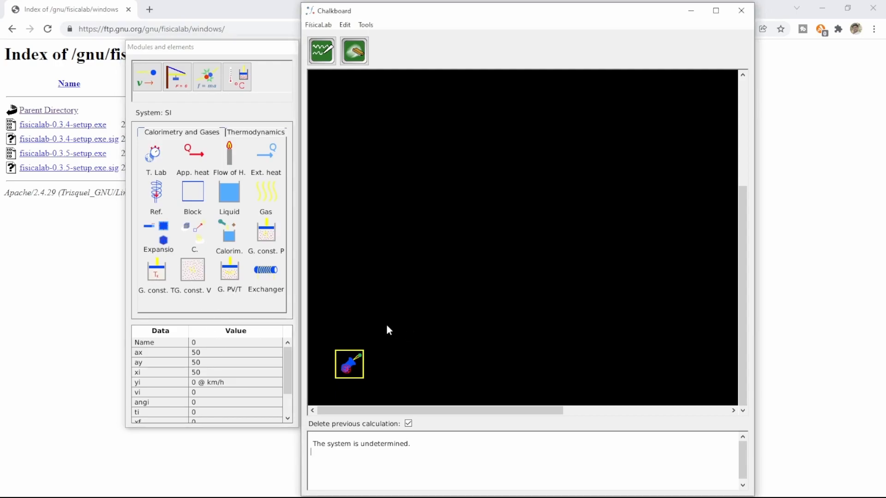
# - Erase the chalkboard and place a constant-temperature gas element in its upper area
pyautogui.click(351, 52)
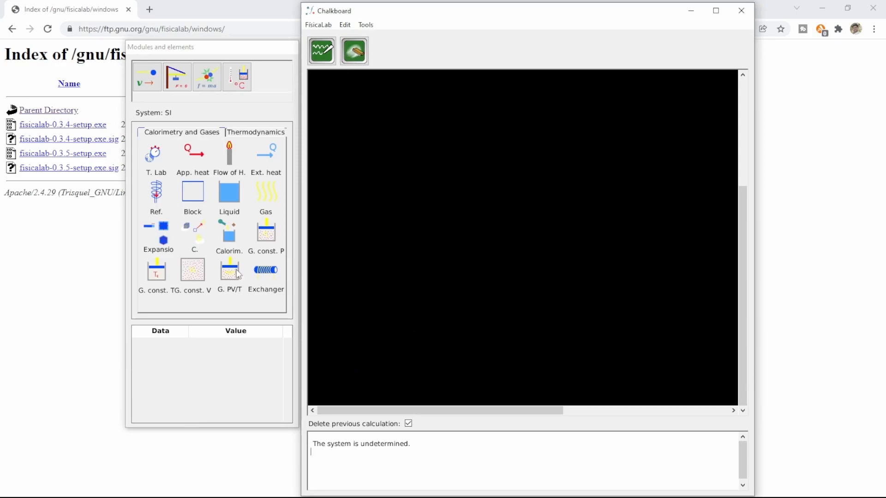
pyautogui.click(157, 275)
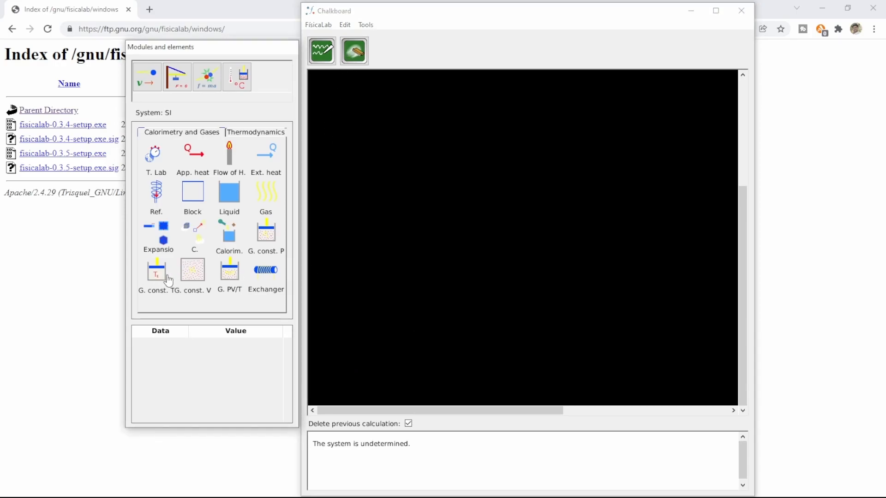
pyautogui.click(432, 198)
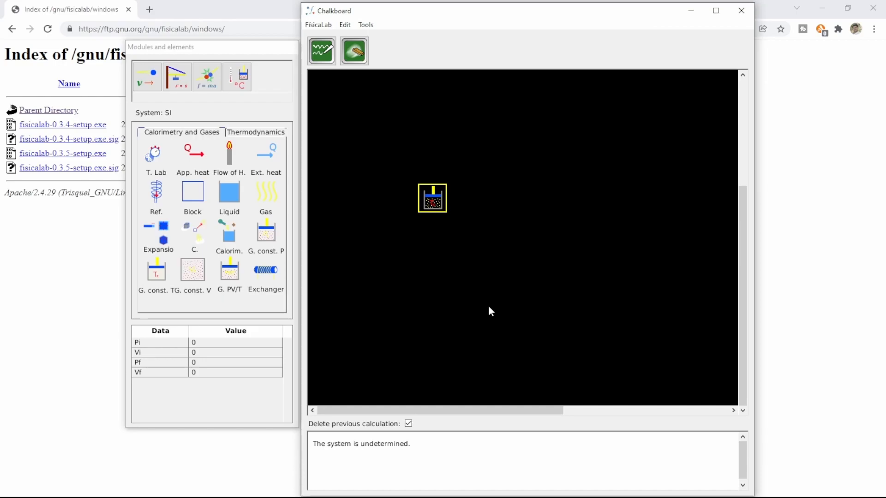
# - Switch to the browser, return to the FisicaLab home page and open the PDF documentation
pyautogui.click(64, 222)
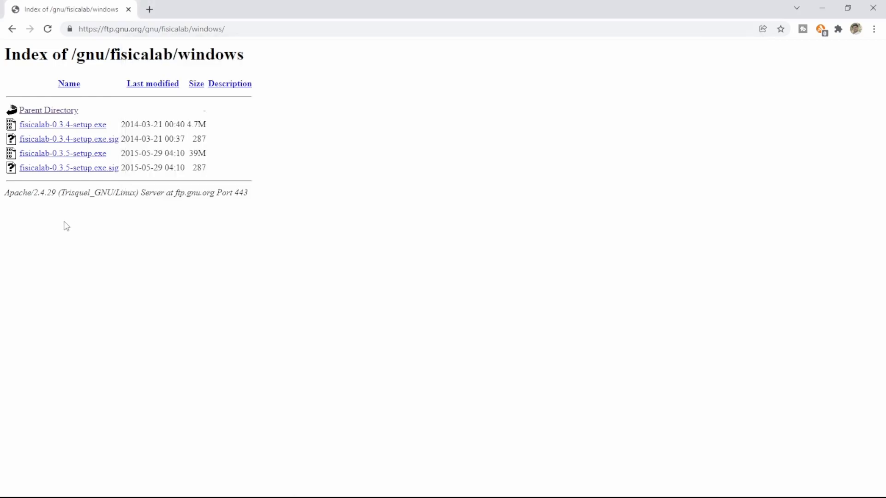
pyautogui.click(12, 31)
pyautogui.click(13, 30)
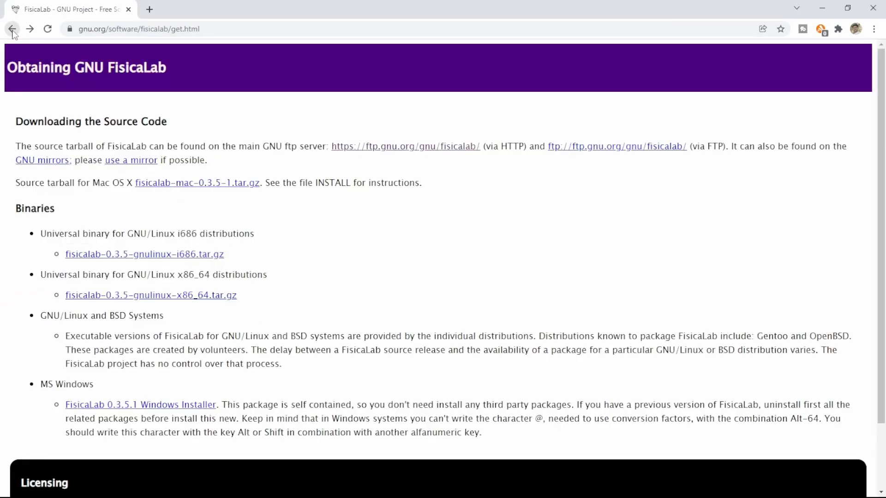
pyautogui.click(13, 32)
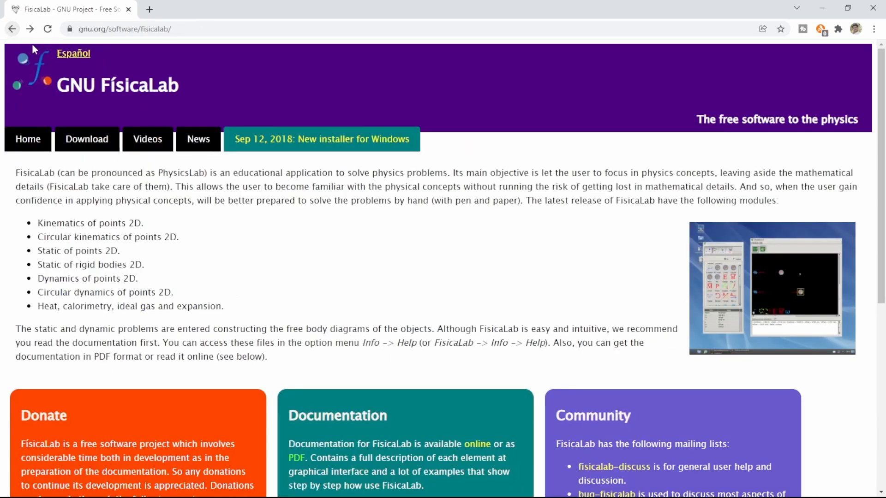
pyautogui.scroll(-3, 488, 318)
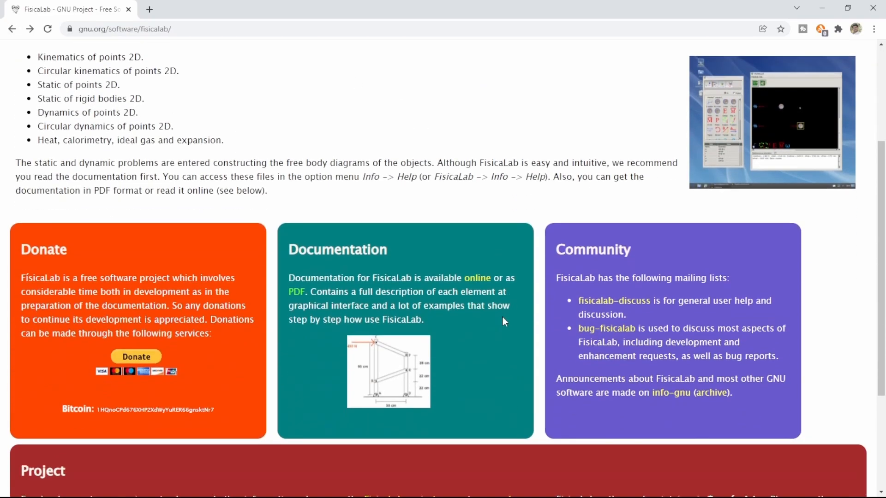
pyautogui.click(297, 294)
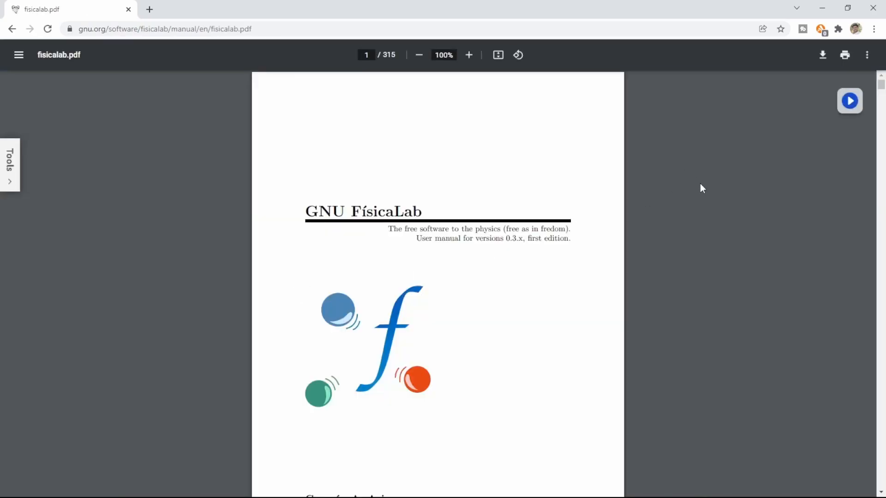
# - Look through the worked examples on statics of rigid bodies in Chapter 9 of the manual
pyautogui.moveTo(881, 85); pyautogui.dragTo(881, 242)
pyautogui.scroll(-7, 688, 273)
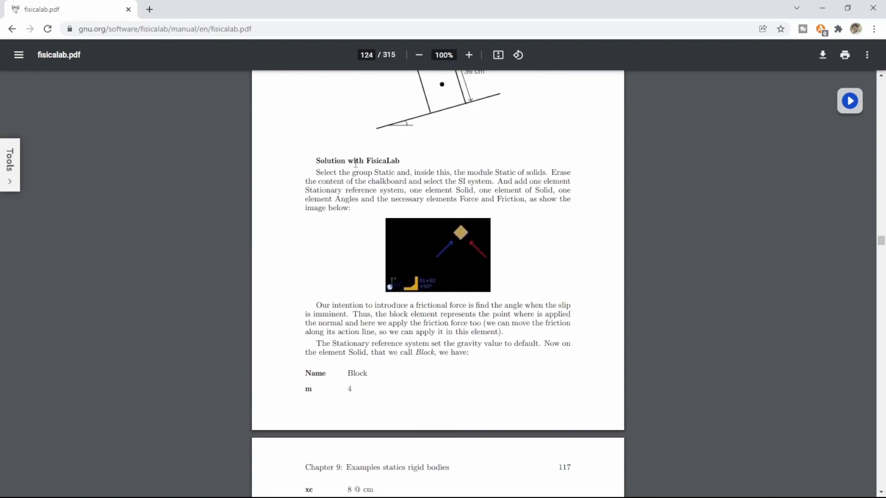
pyautogui.scroll(-2, 539, 285)
pyautogui.scroll(15, 540, 288)
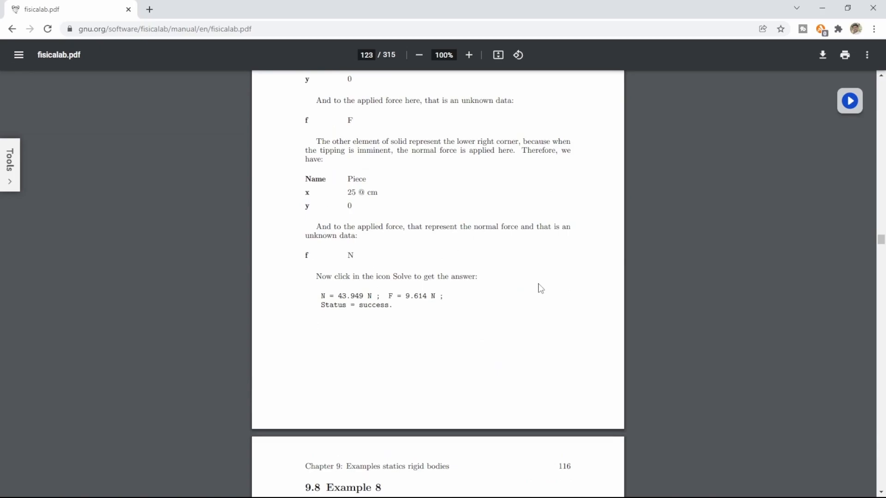
pyautogui.scroll(20, 541, 289)
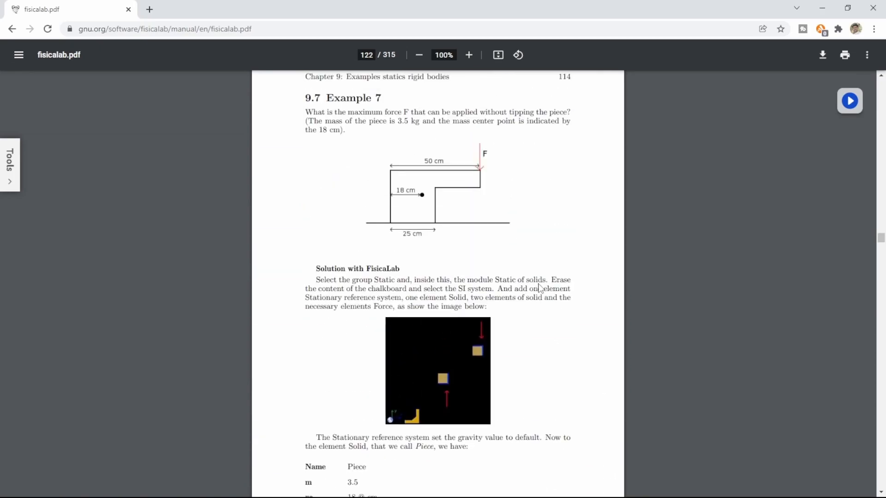
pyautogui.scroll(20, 541, 295)
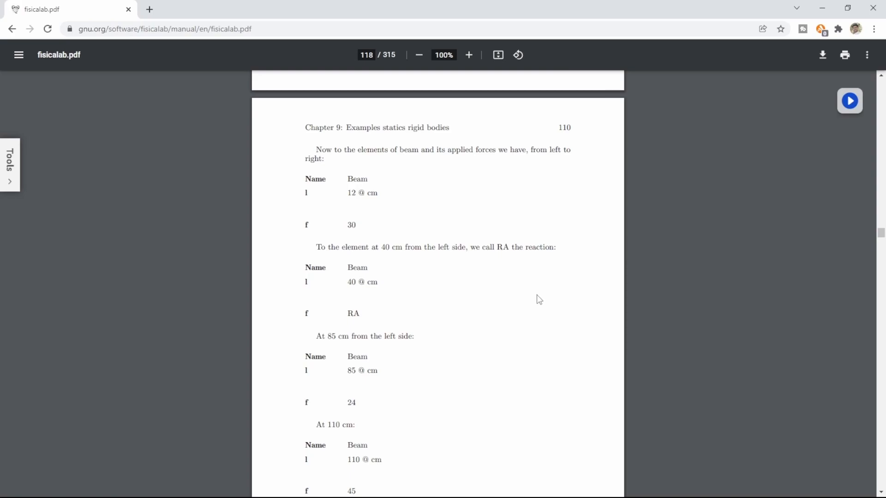
pyautogui.scroll(-15, 539, 300)
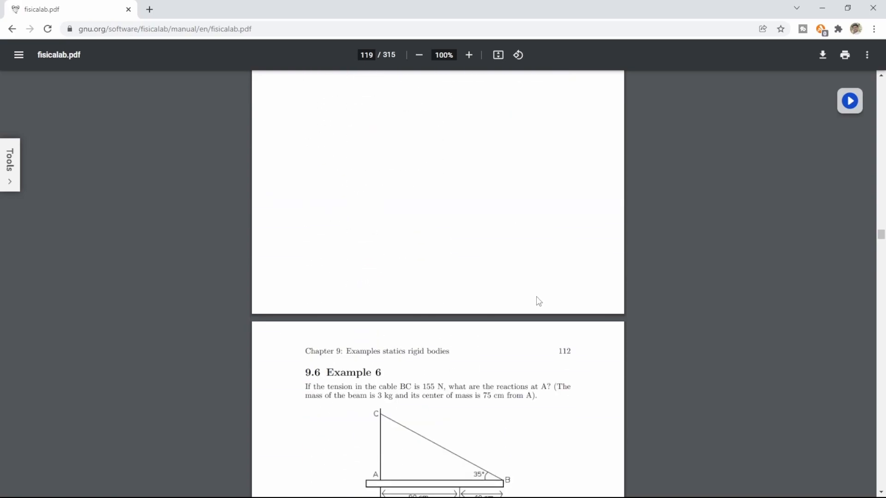
pyautogui.scroll(-3, 539, 301)
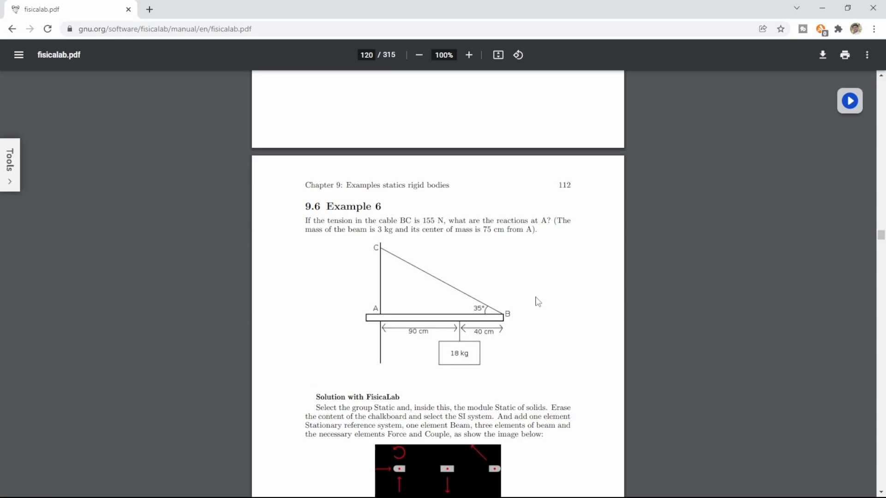
pyautogui.scroll(-15, 538, 301)
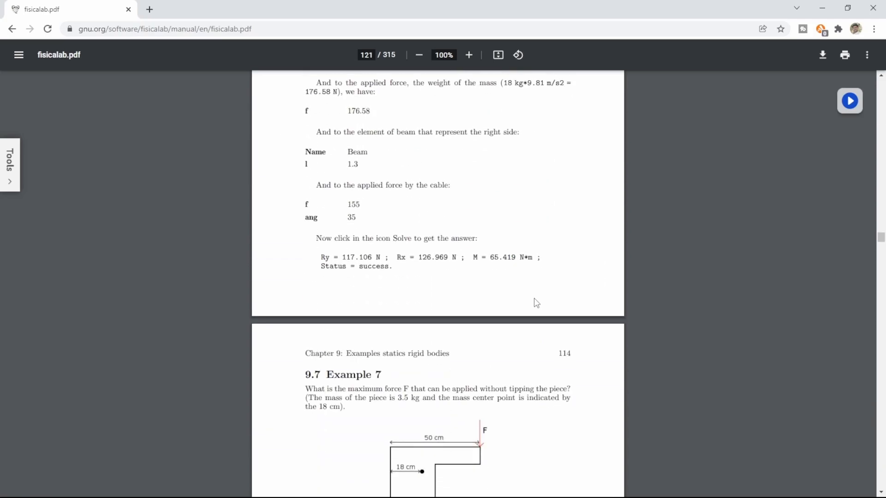